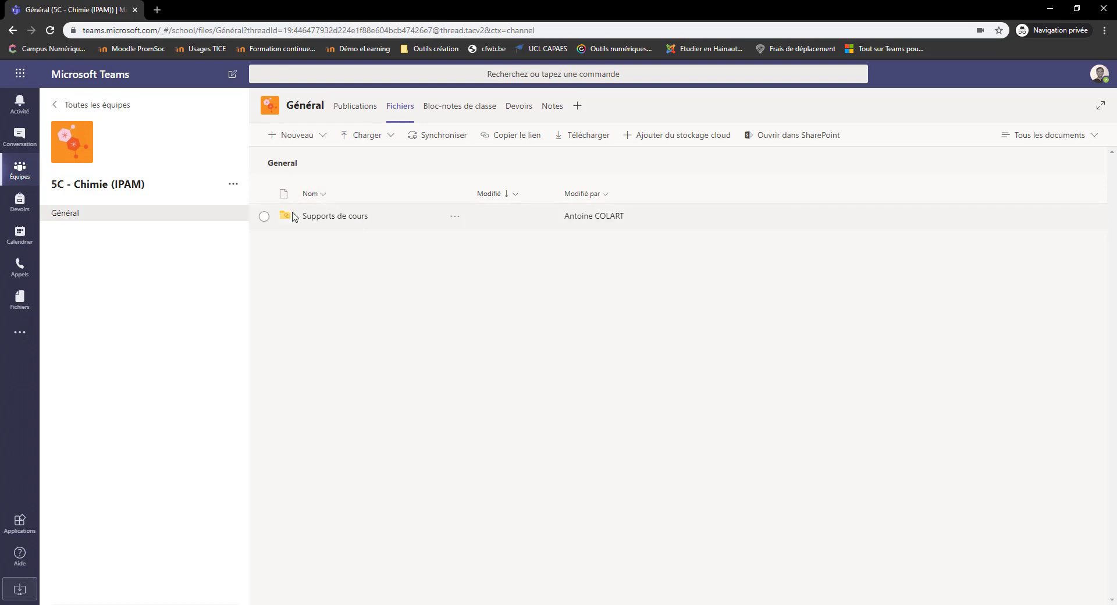
# Upload the "EUTIC 2018- version définitive" Word document from the Bureau folder into the Supports de cours folder
pyautogui.click(336, 216)
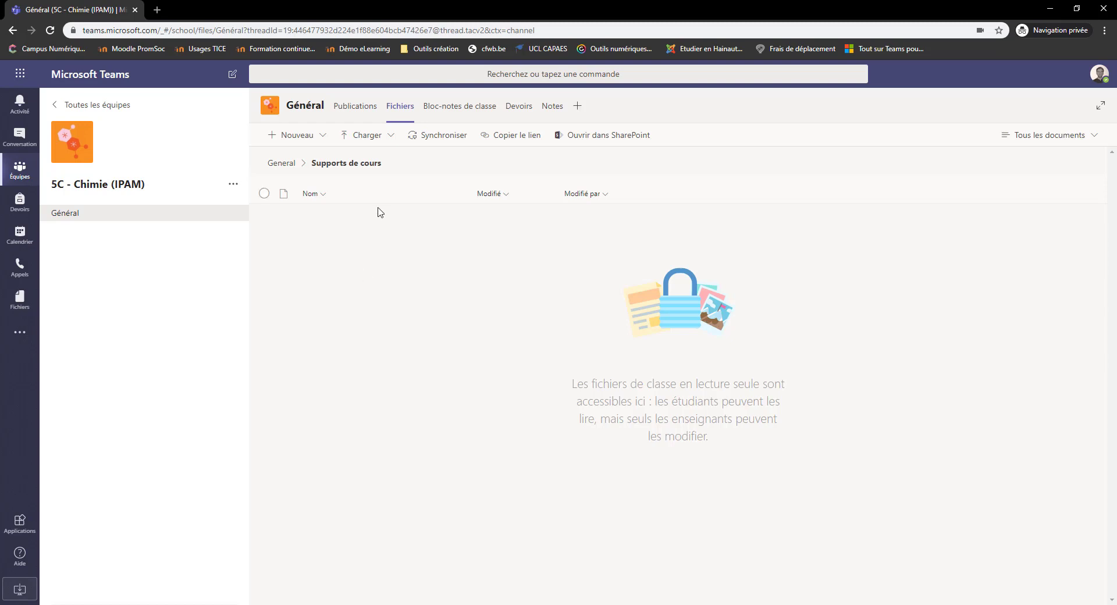
pyautogui.click(360, 140)
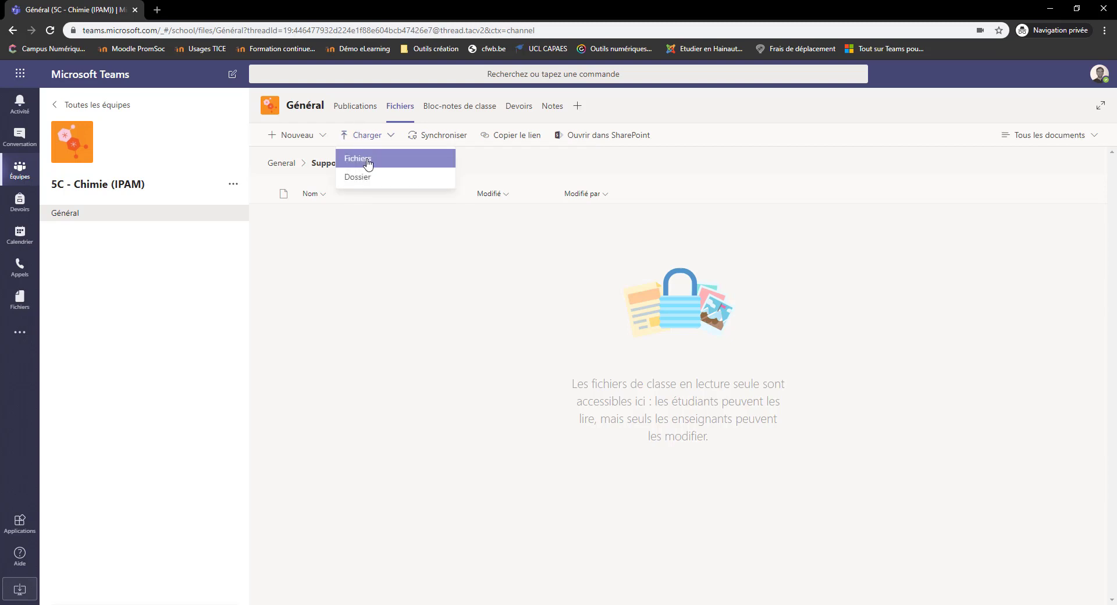
pyautogui.click(367, 166)
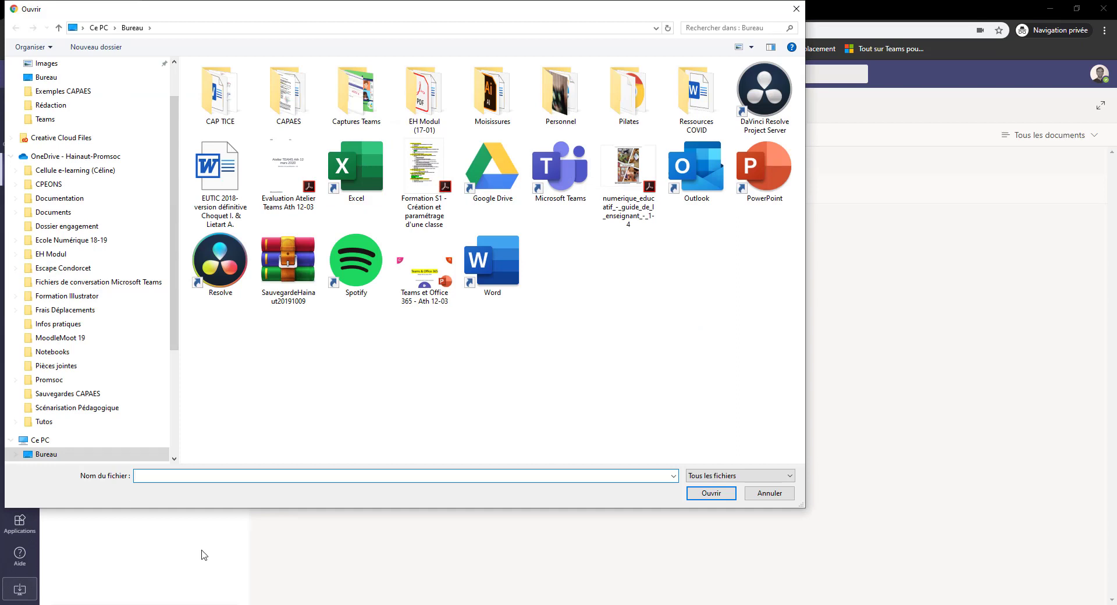
pyautogui.click(224, 186)
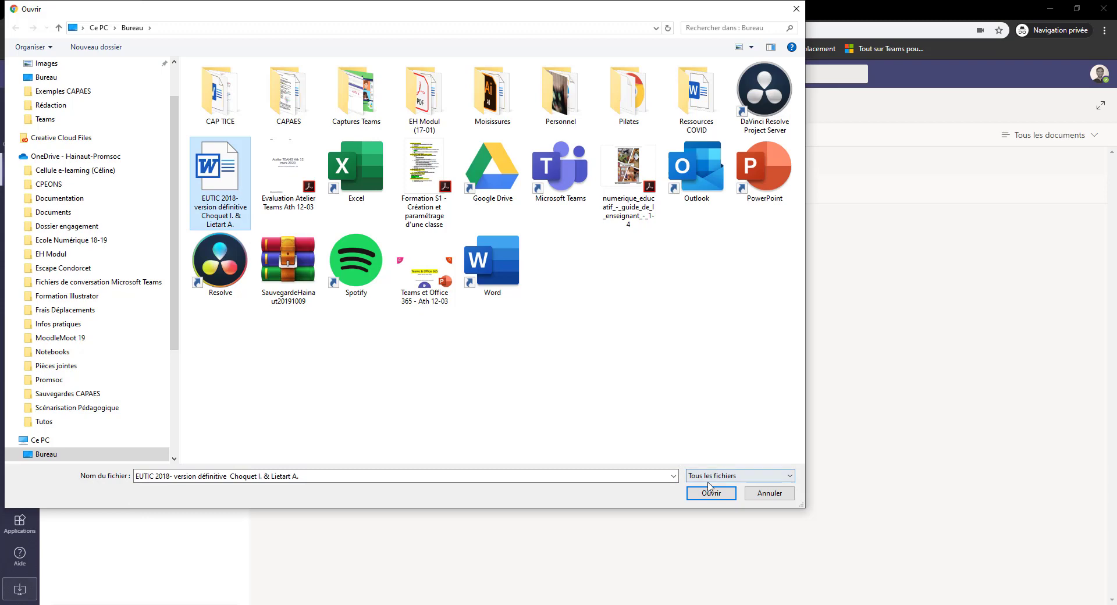
pyautogui.click(731, 499)
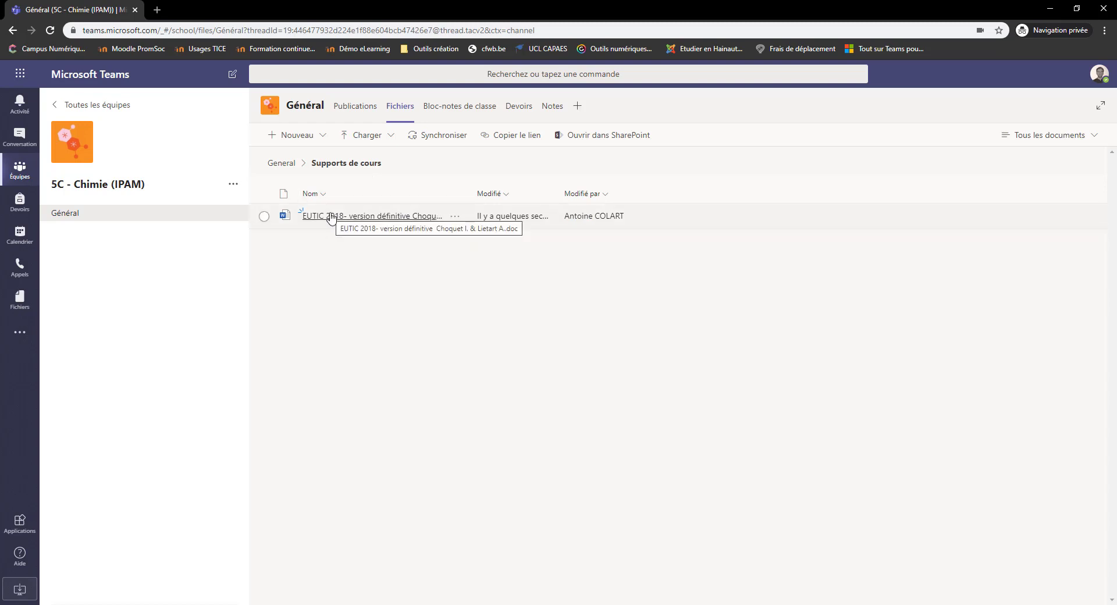
# Upload the whole Ressources COVID folder from Bureau into Supports de cours, allowing the import of its files
pyautogui.click(380, 139)
pyautogui.click(359, 178)
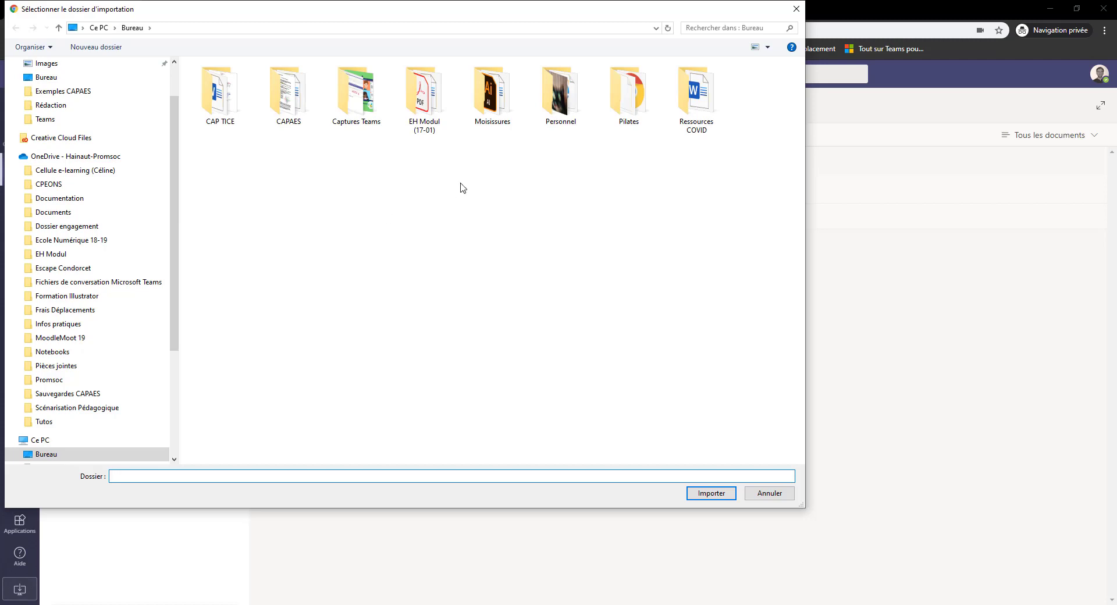
pyautogui.click(695, 108)
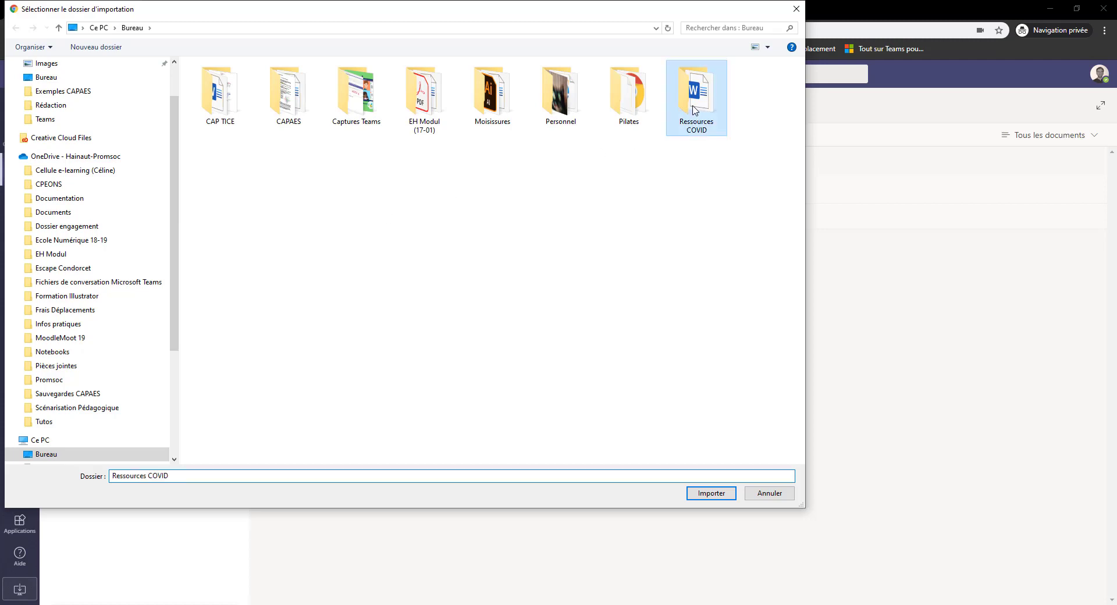
pyautogui.click(711, 494)
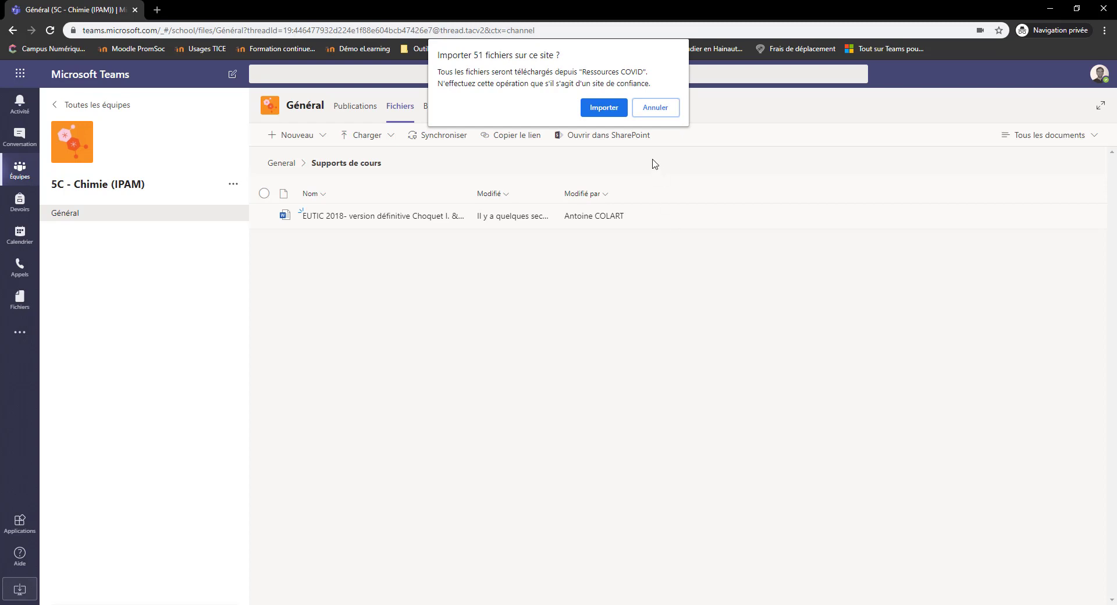
pyautogui.click(608, 108)
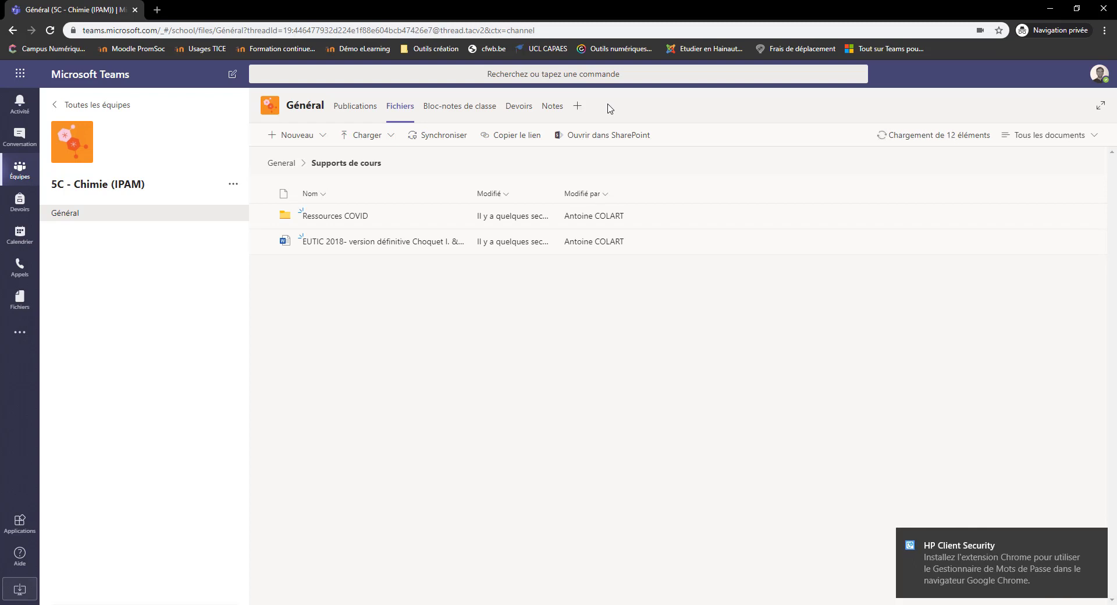
# Check the contents of the uploaded Ressources COVID folder and its Moodle subfolder, and return to Supports de cours
pyautogui.click(351, 222)
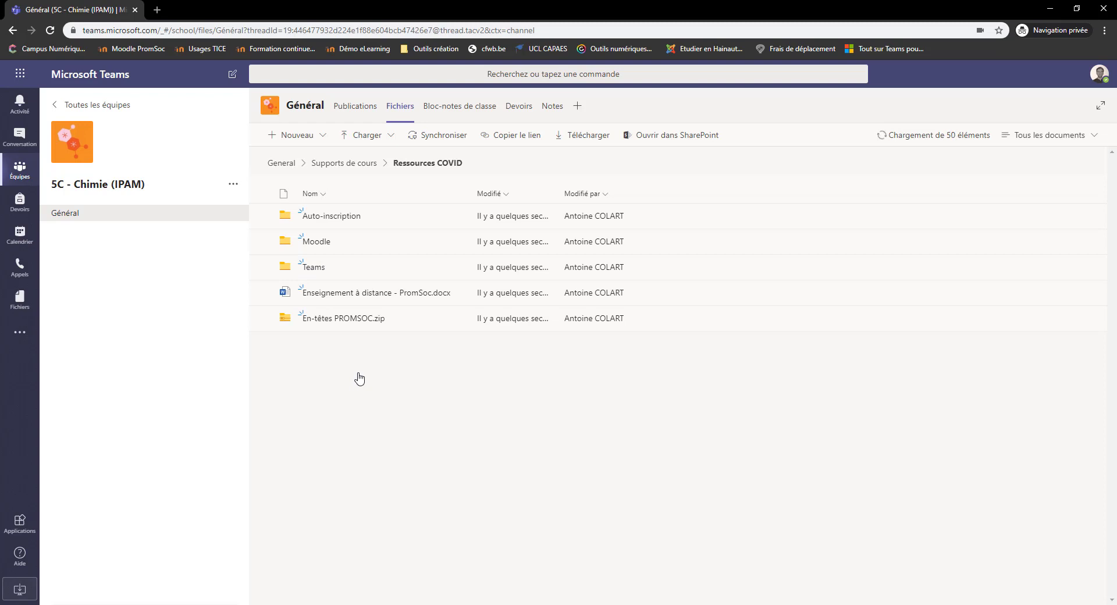
pyautogui.click(315, 242)
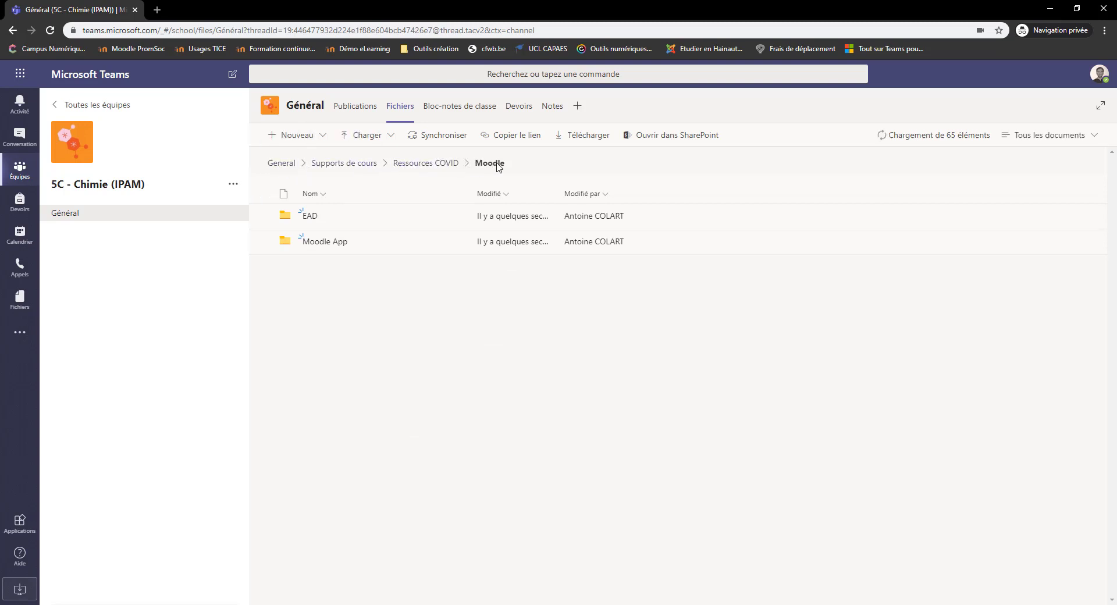
pyautogui.click(424, 168)
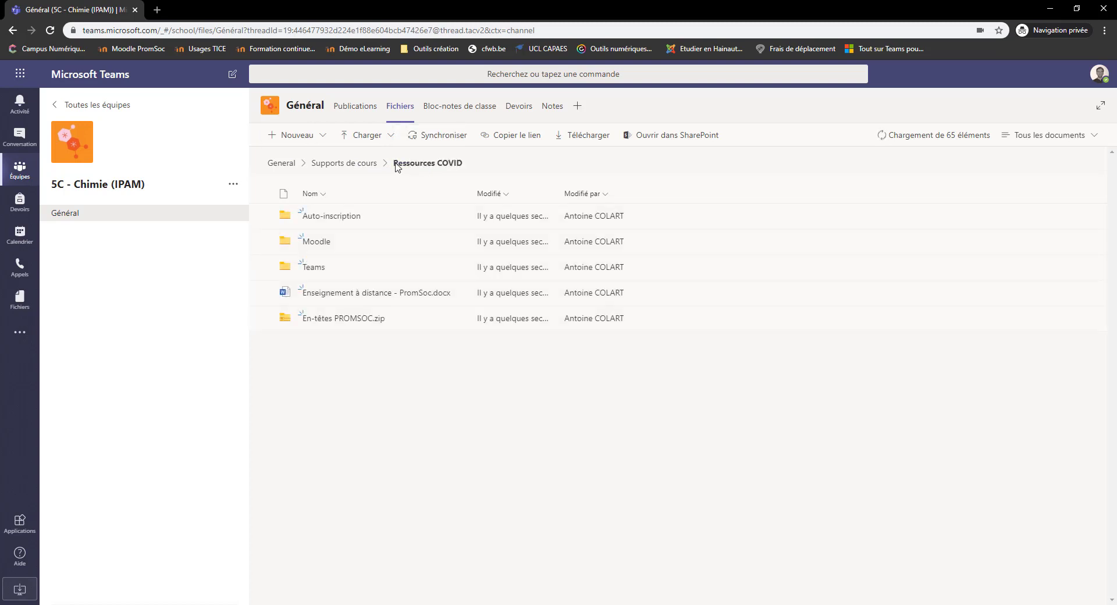
pyautogui.click(347, 168)
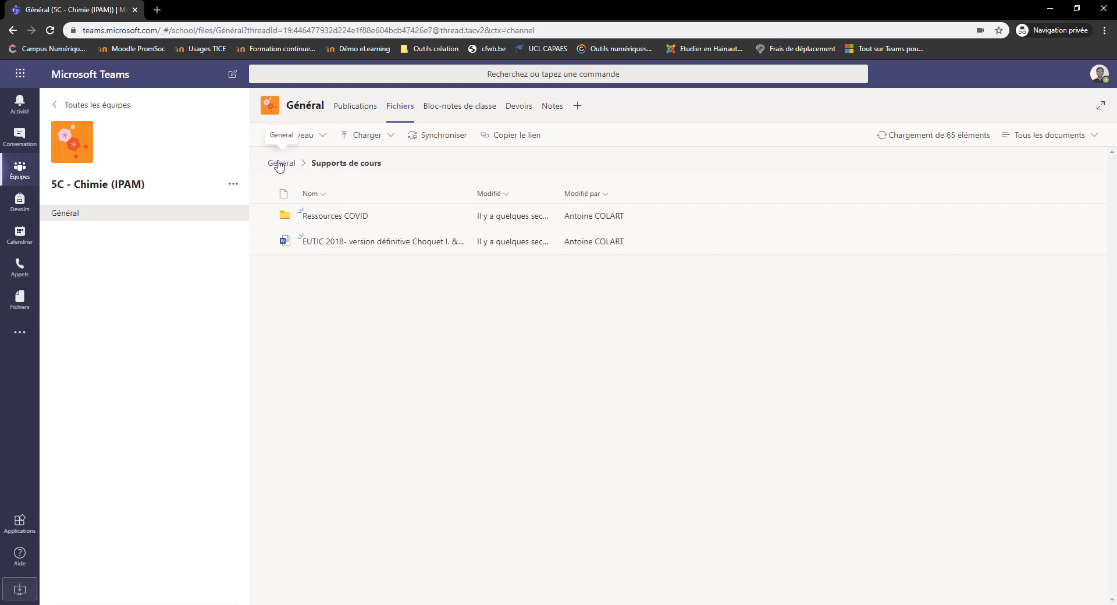
# Upload the presentation "Teams et Office 365 - Ath 12-03" from Bureau into the channel's General folder
pyautogui.click(279, 166)
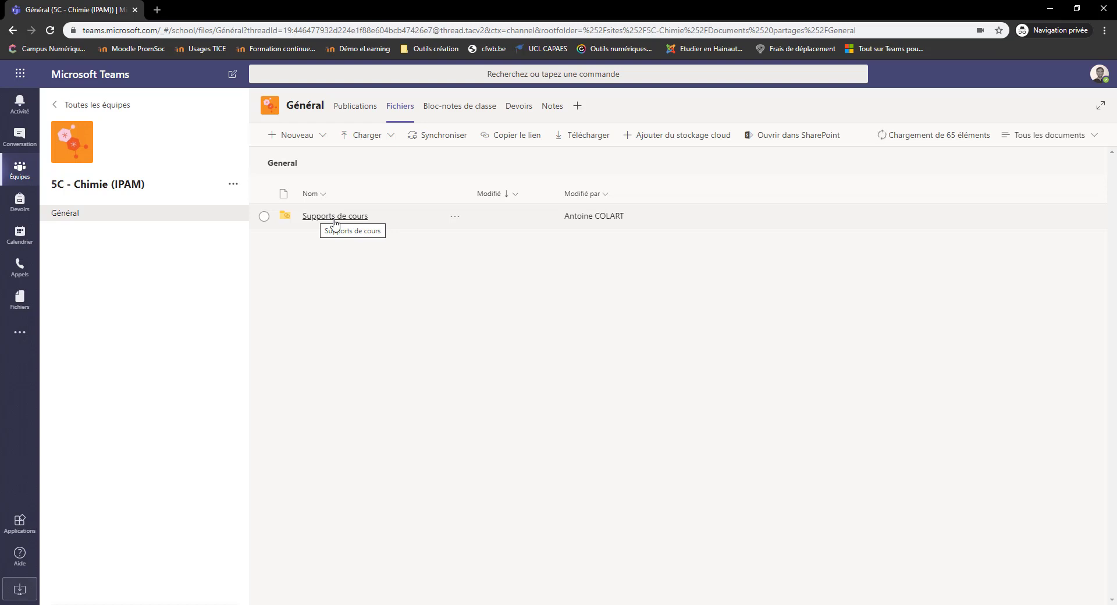
pyautogui.click(381, 140)
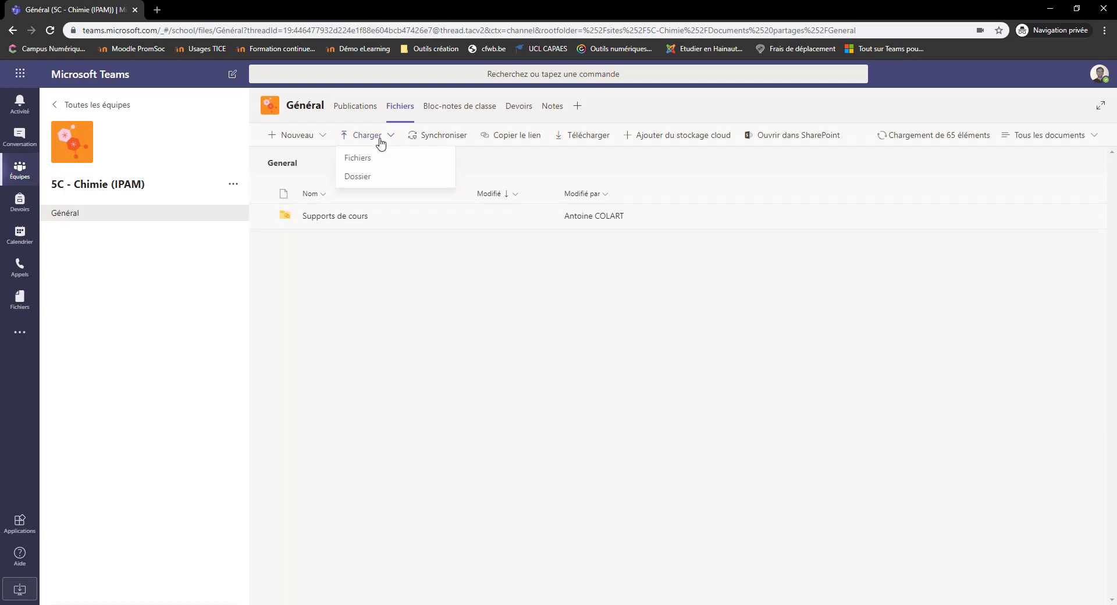
pyautogui.click(356, 167)
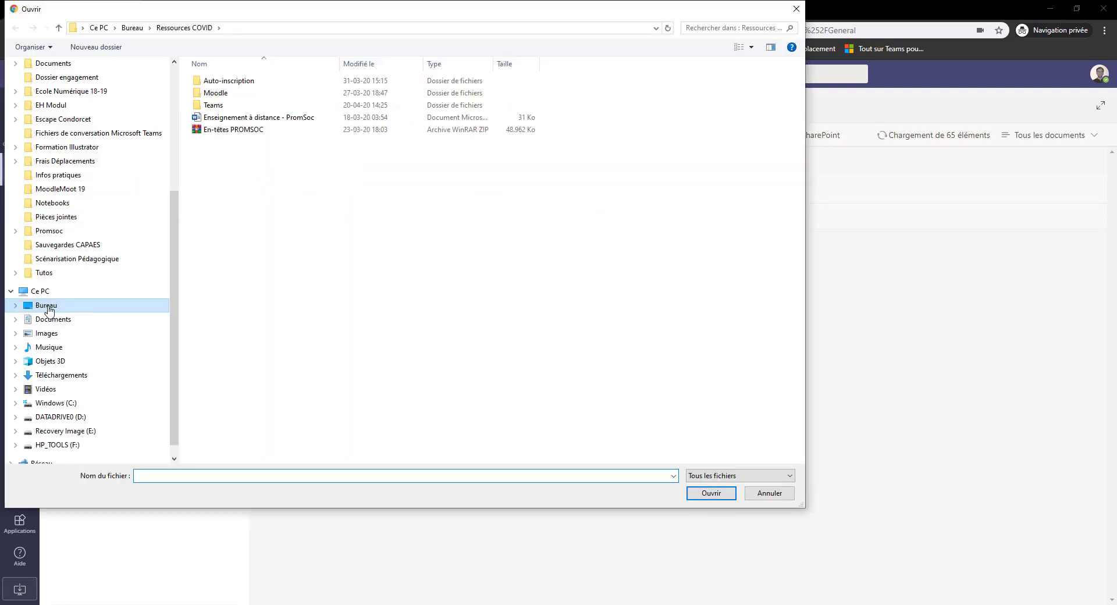
pyautogui.click(48, 307)
pyautogui.click(422, 267)
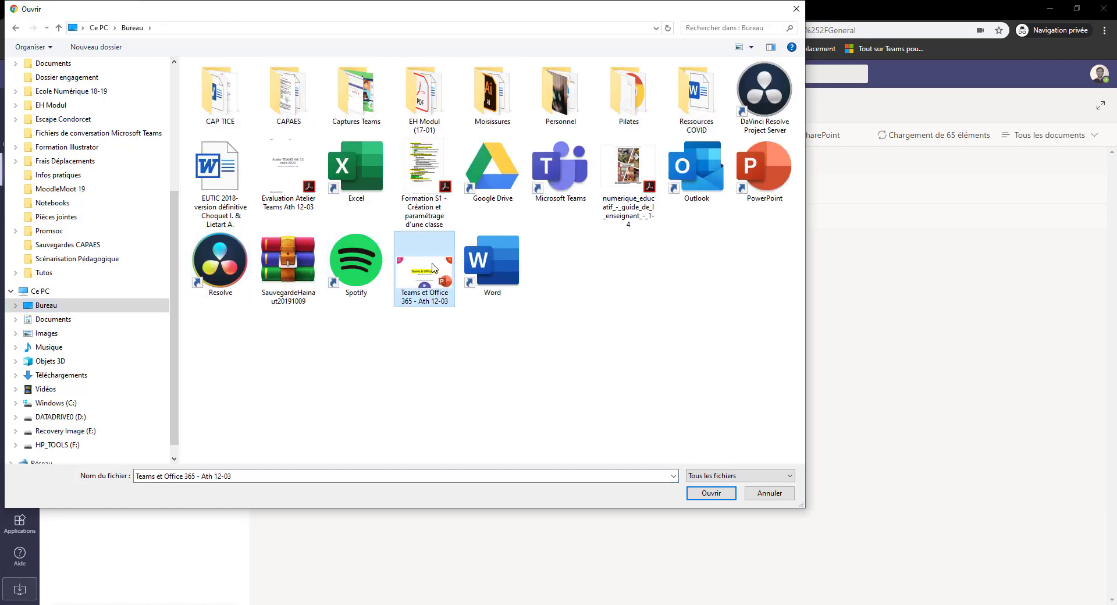
pyautogui.click(713, 497)
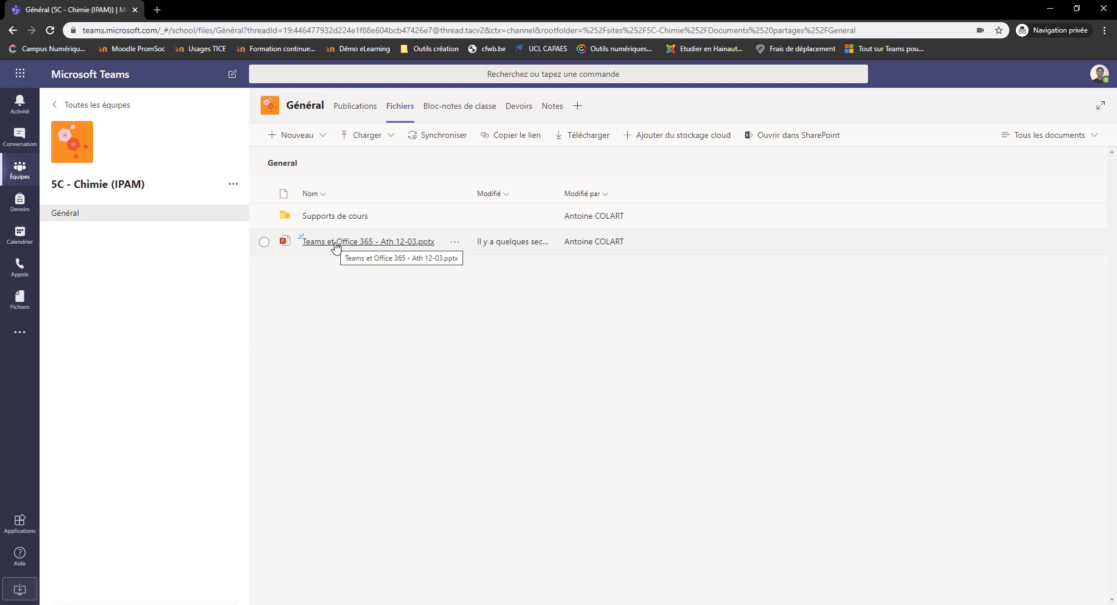
# Open the uploaded "Teams et Office 365 - Ath 12-03.pptx", try selecting its title text on the first slide, and close it
pyautogui.click(335, 246)
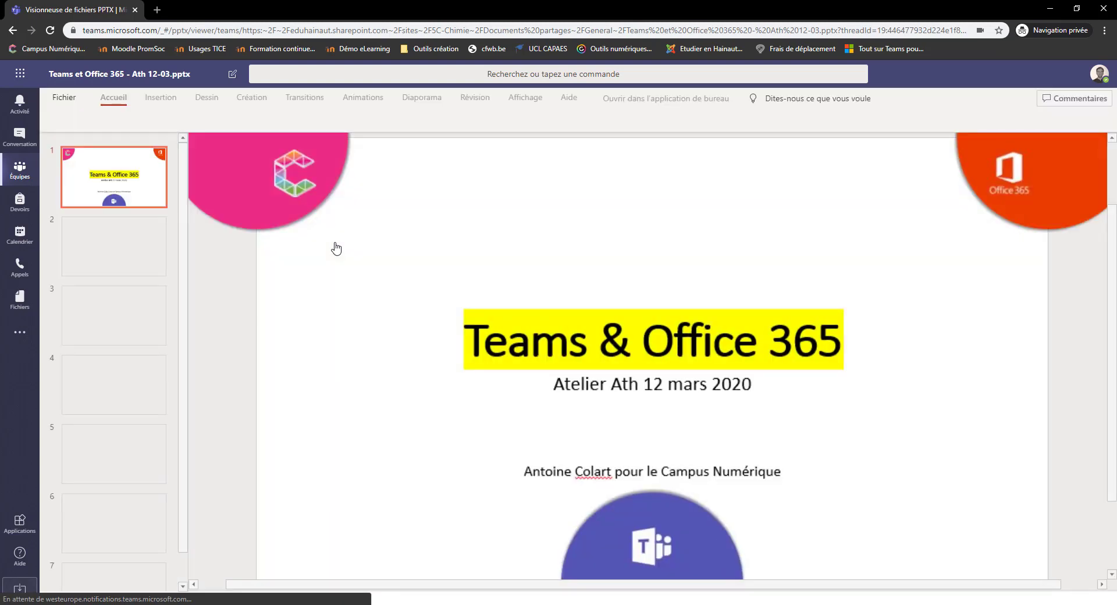
pyautogui.click(597, 340)
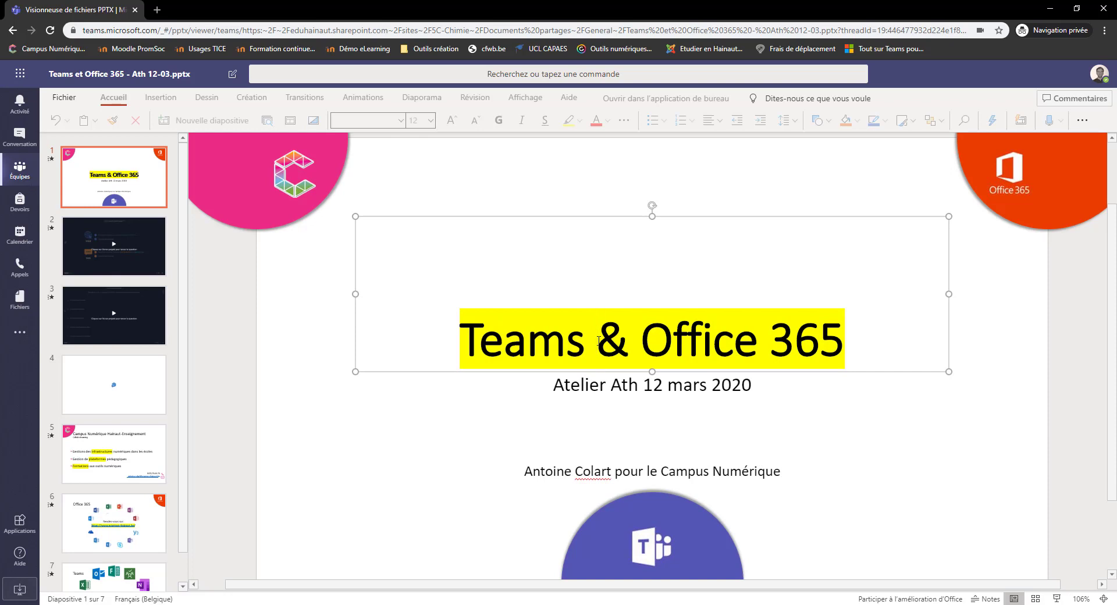
pyautogui.doubleClick(624, 342)
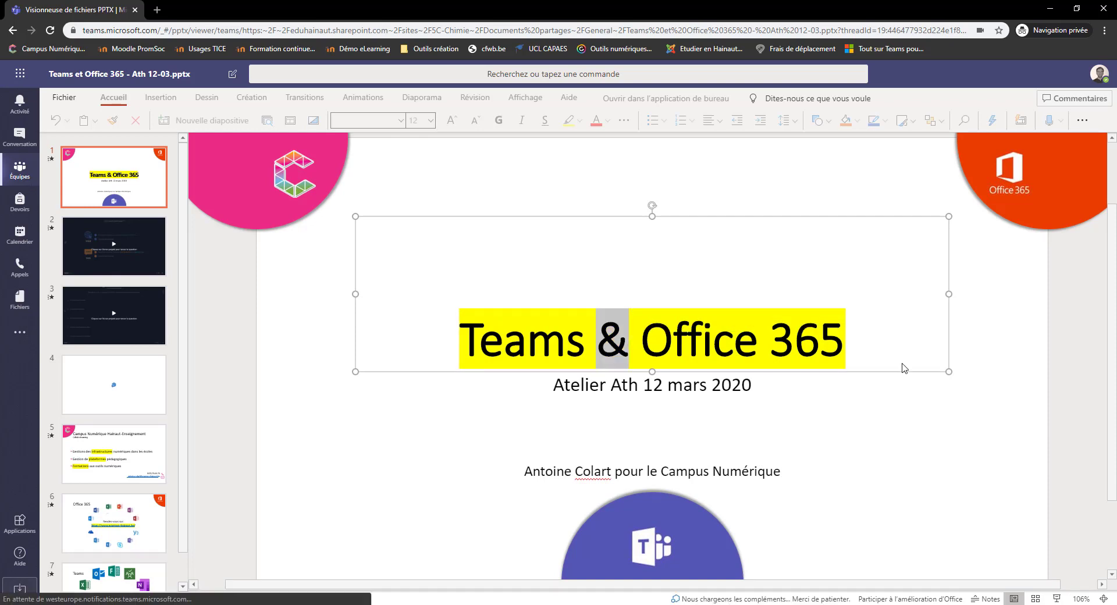
pyautogui.click(851, 415)
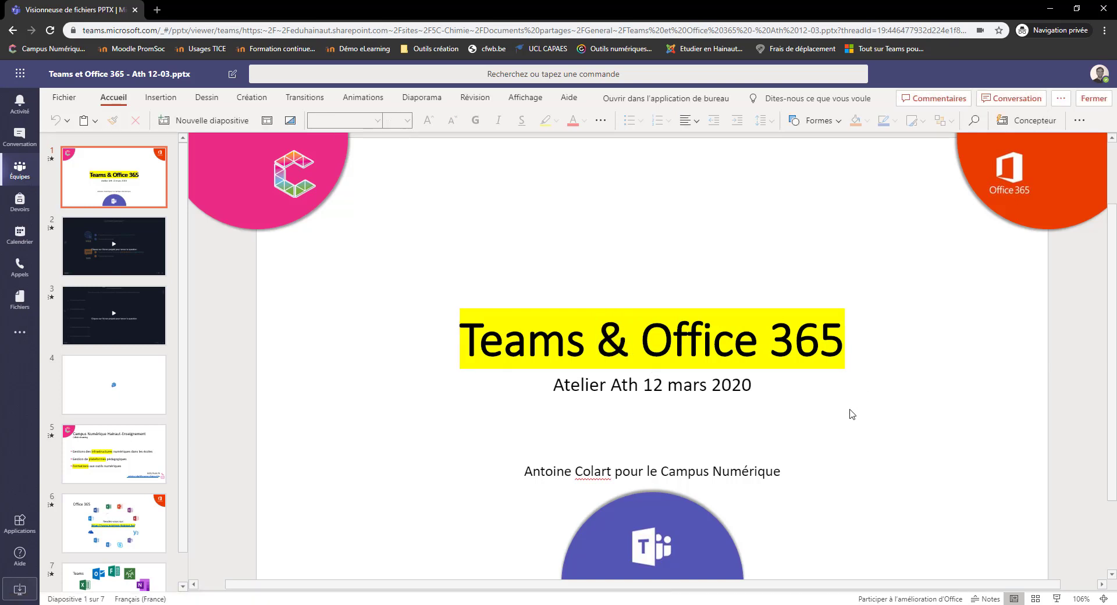
pyautogui.click(1083, 100)
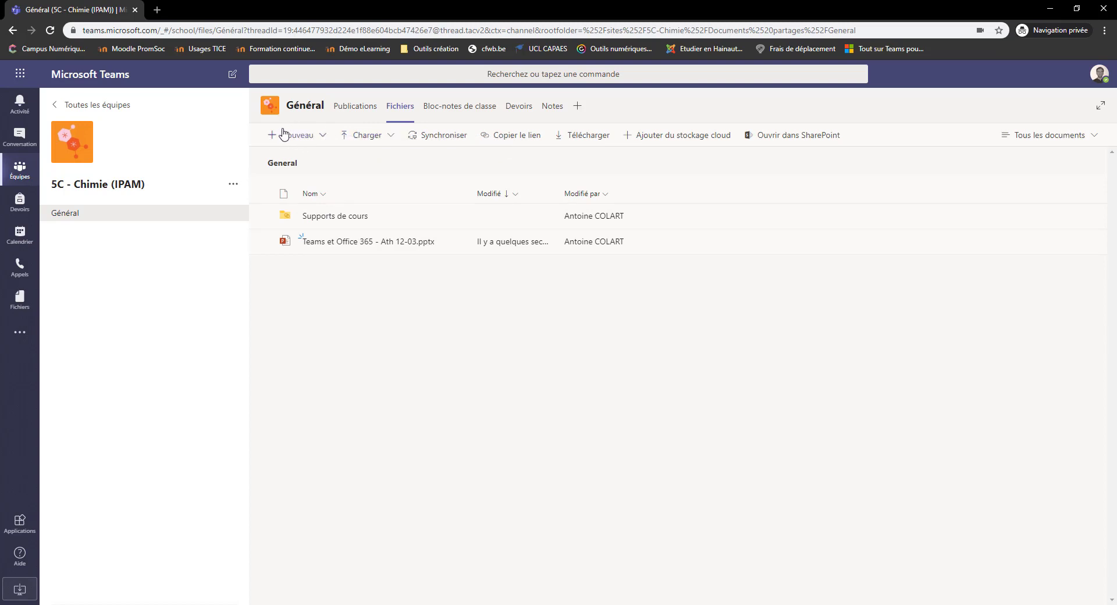
# Create a new Word document named "Exercice n°1" in the General folder and close it to return to the file list
pyautogui.click(322, 139)
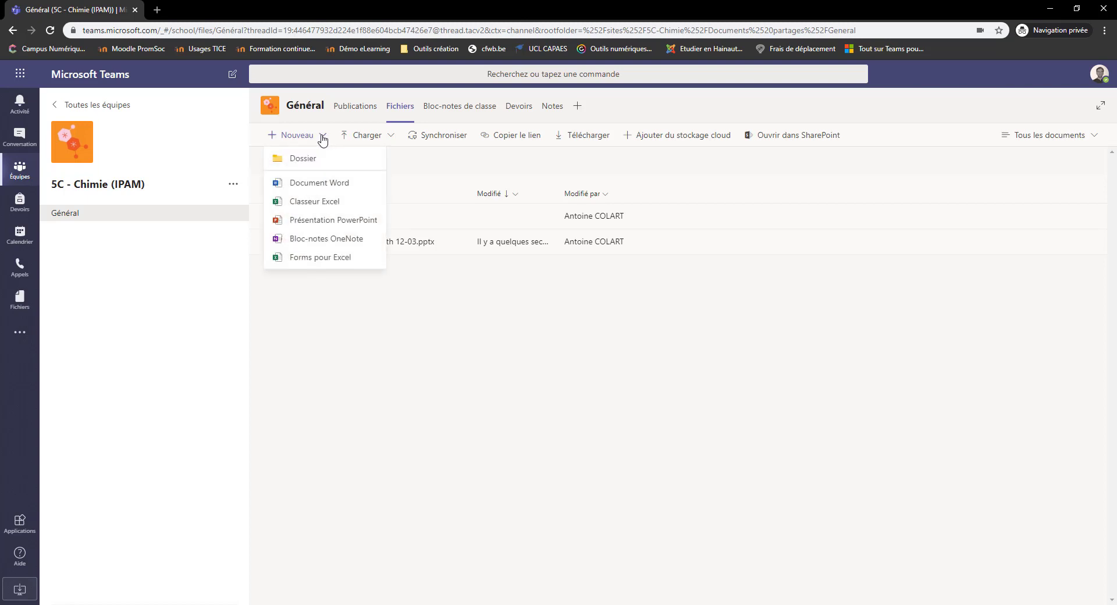
pyautogui.click(364, 187)
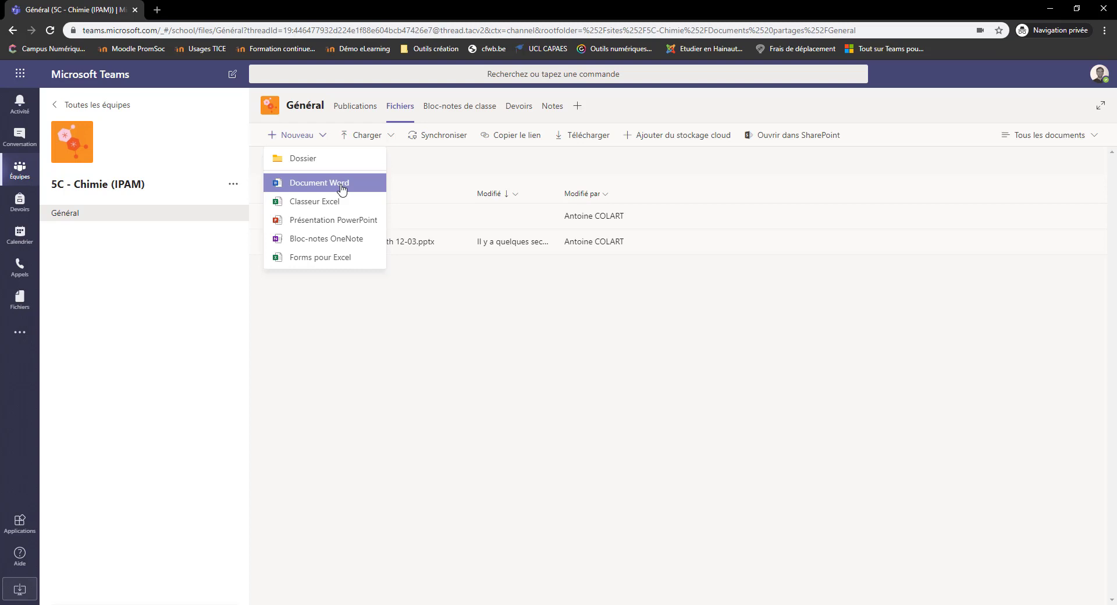
pyautogui.click(342, 185)
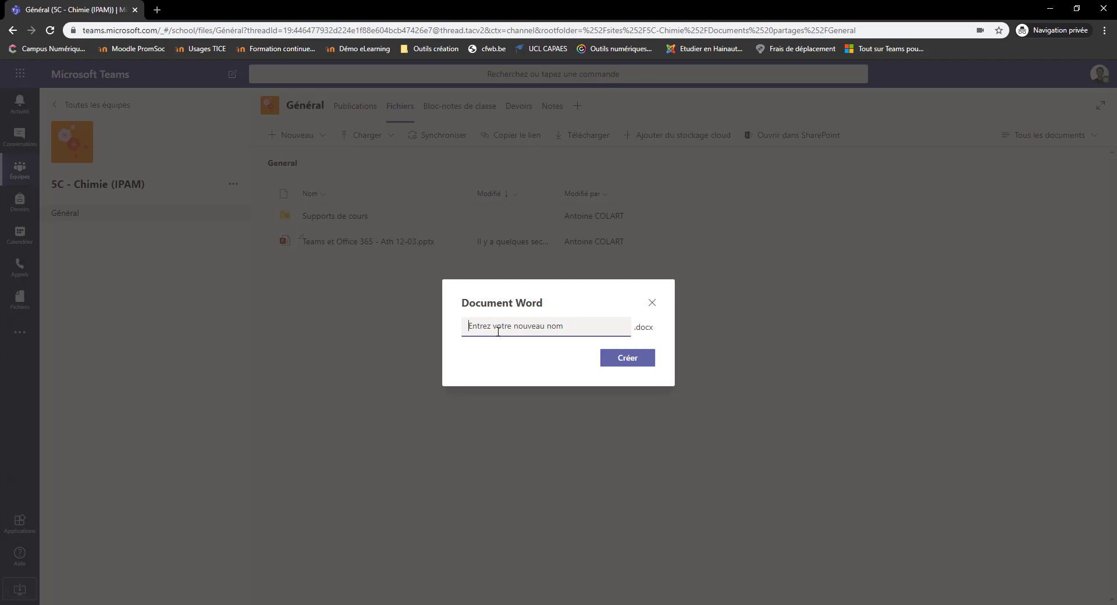
pyautogui.click(498, 332)
pyautogui.write('Exerc')
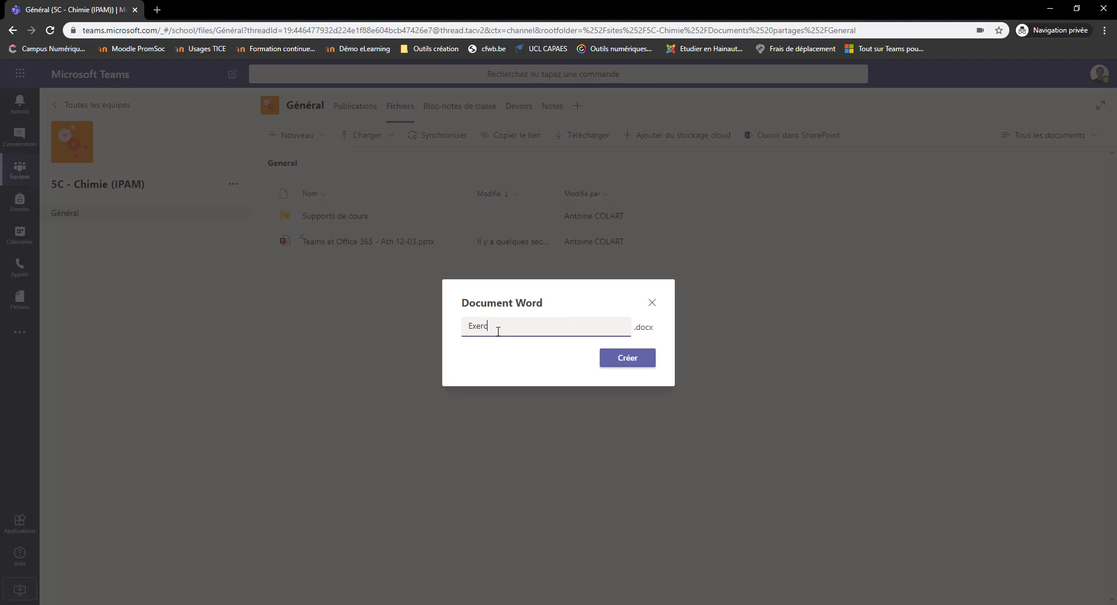
pyautogui.write('ice n°1')
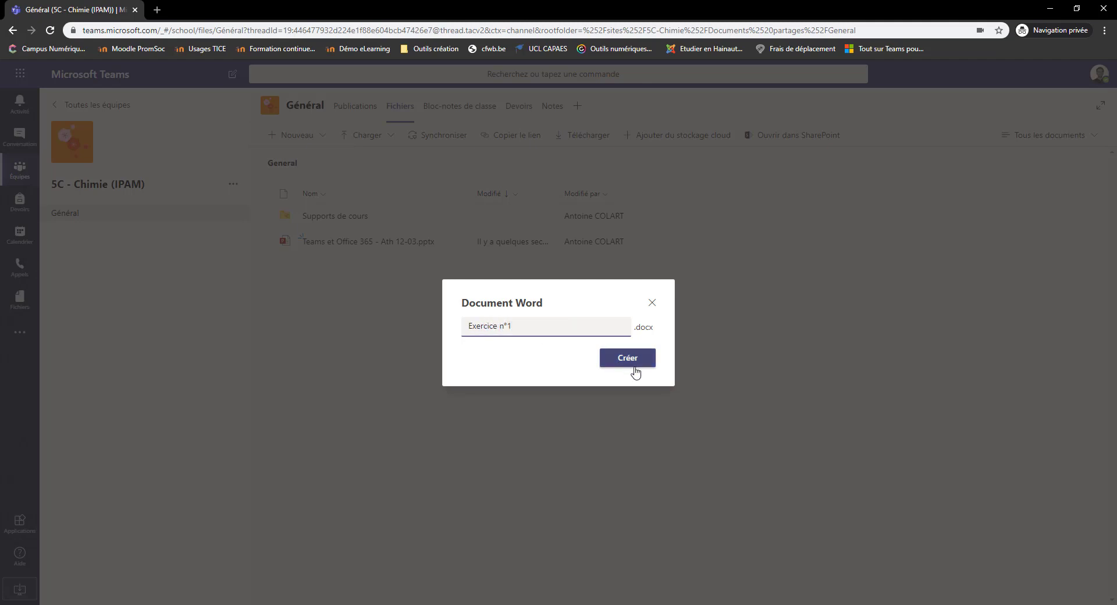
pyautogui.click(641, 361)
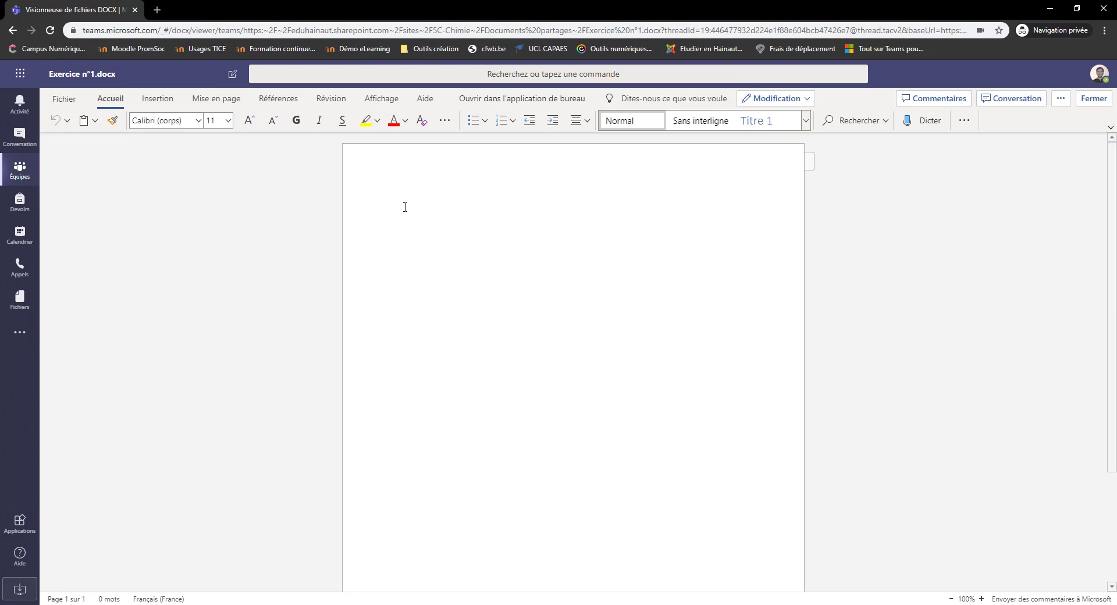
pyautogui.click(1101, 103)
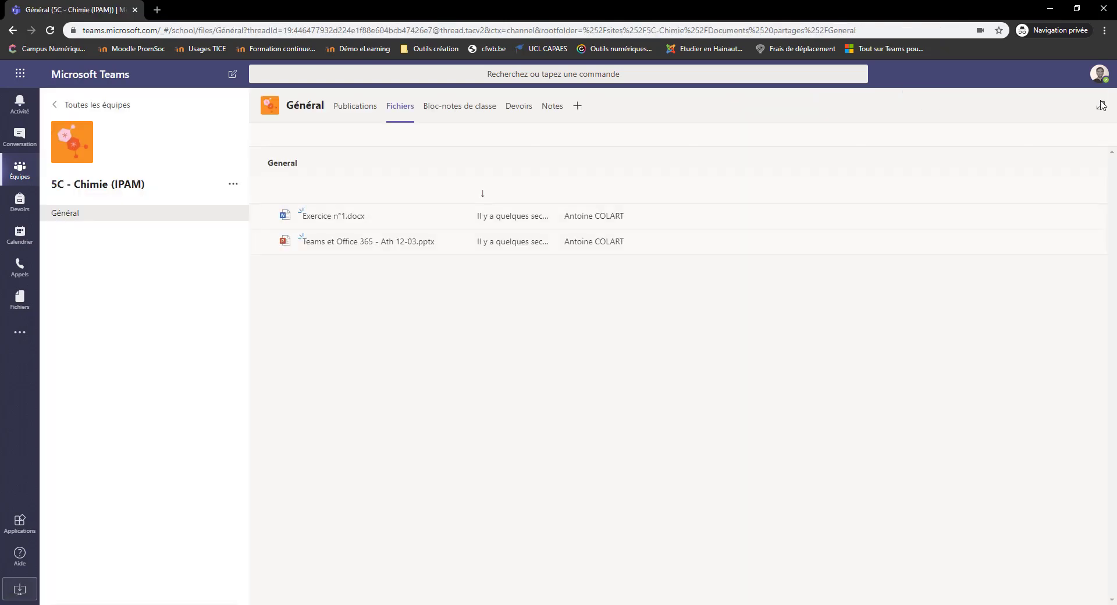